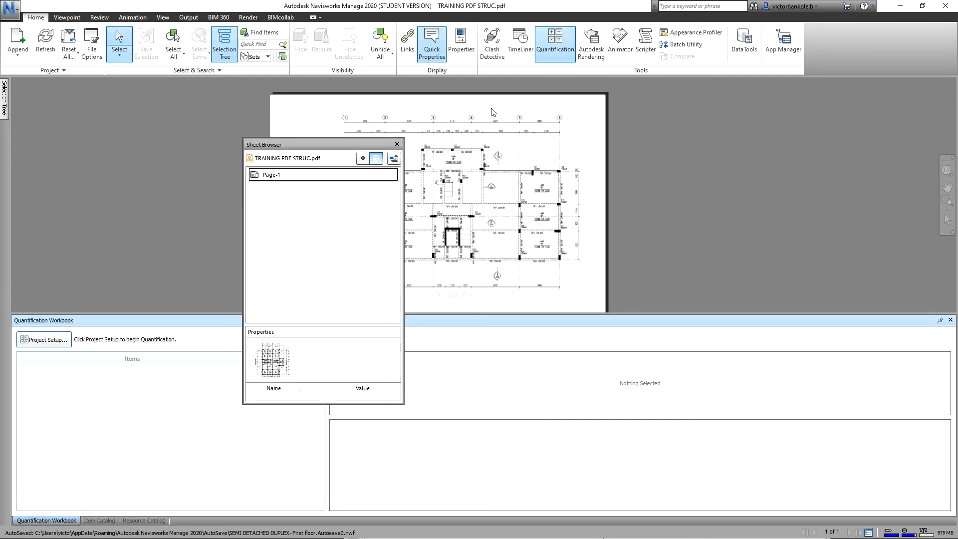
Close the Sheet Browser and start the Quantification project setup for the structural plan PDF.
click(397, 145)
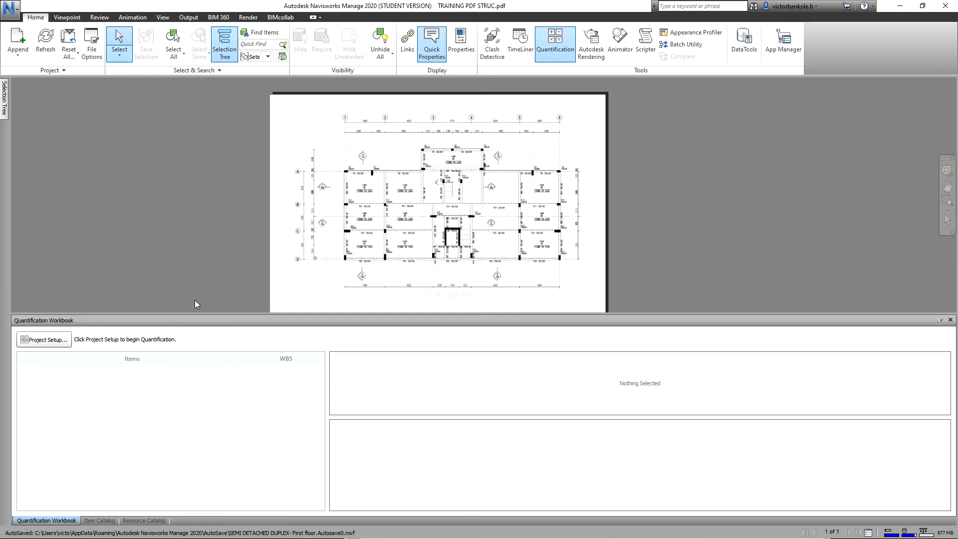
click(45, 340)
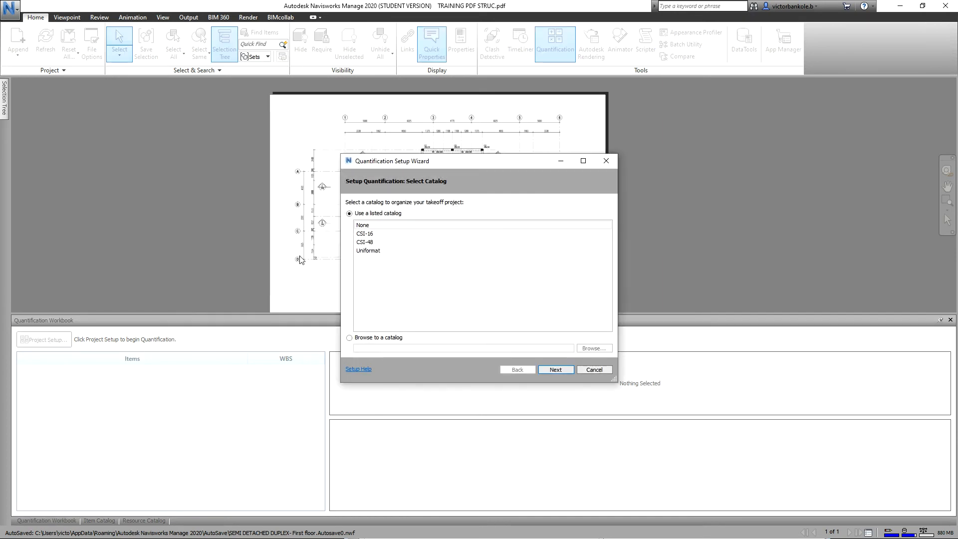
drag(412, 163, 374, 108)
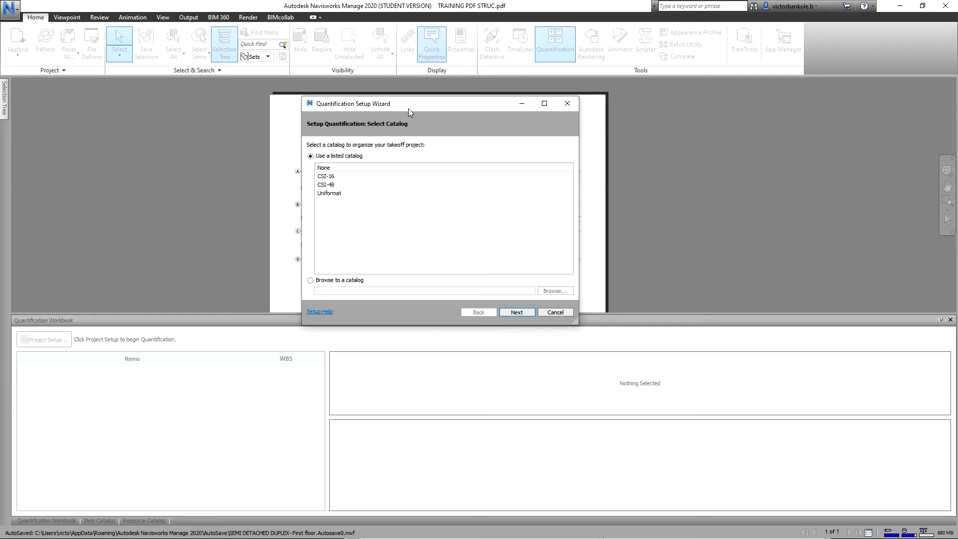
drag(408, 106, 409, 91)
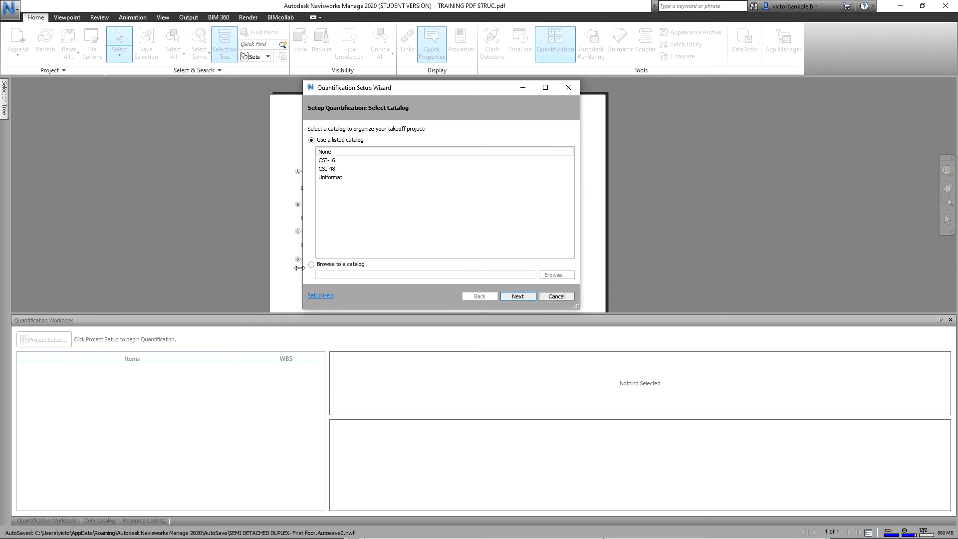
click(311, 265)
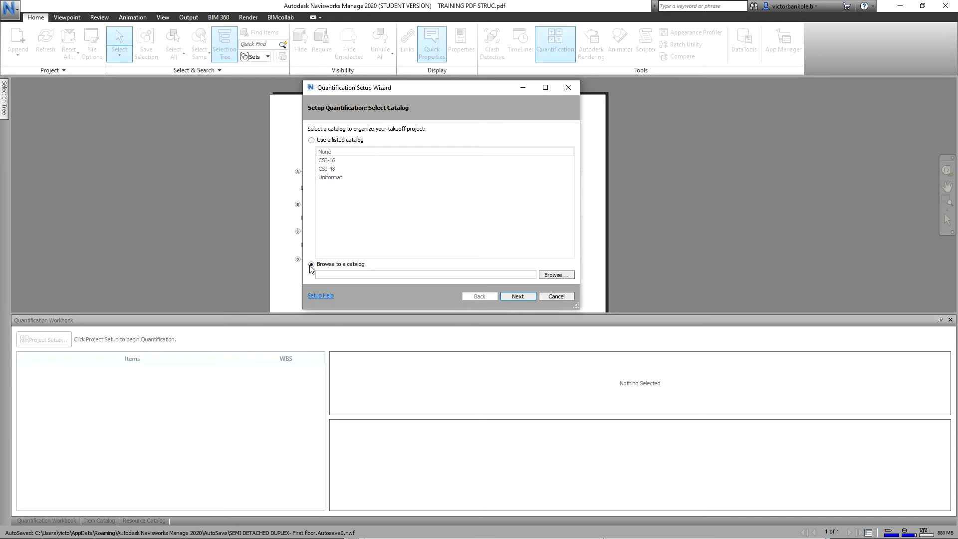
click(547, 276)
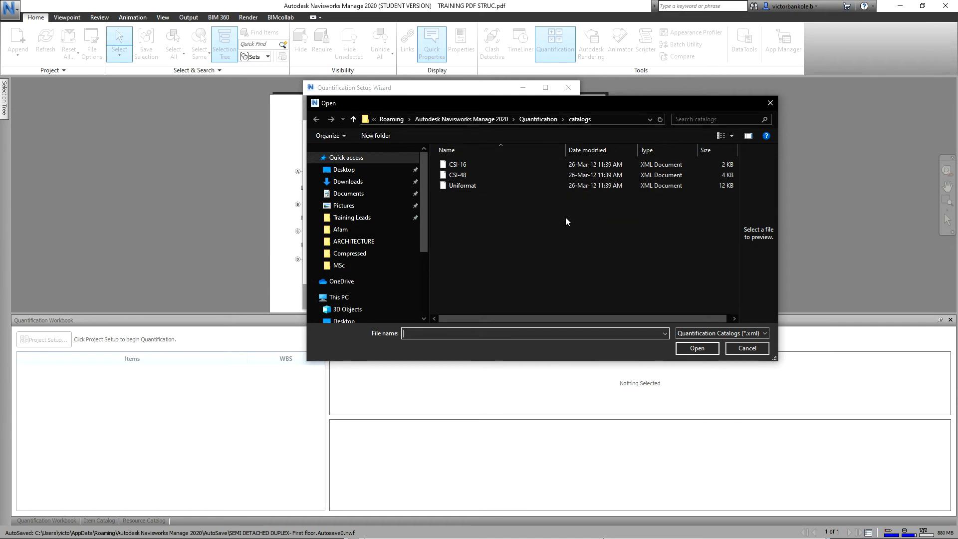
click(479, 182)
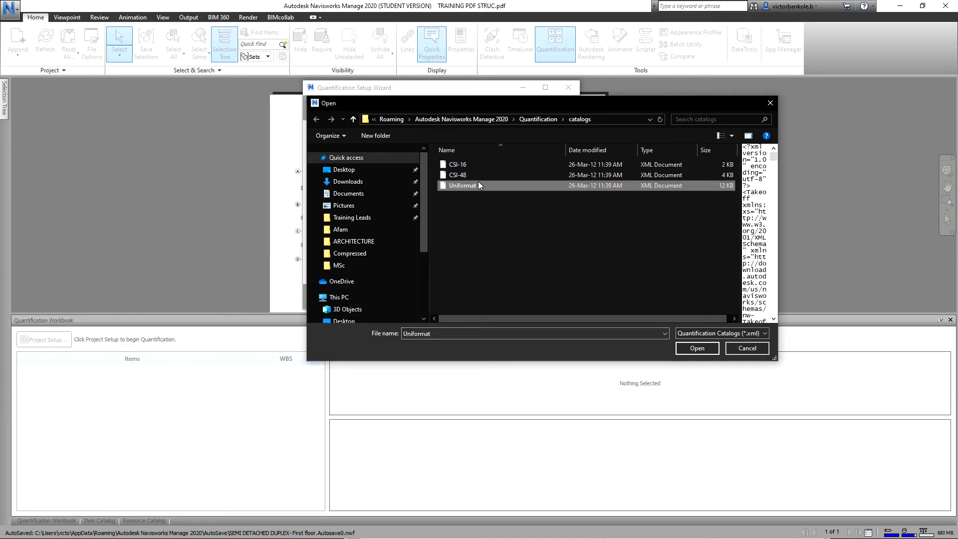
click(477, 176)
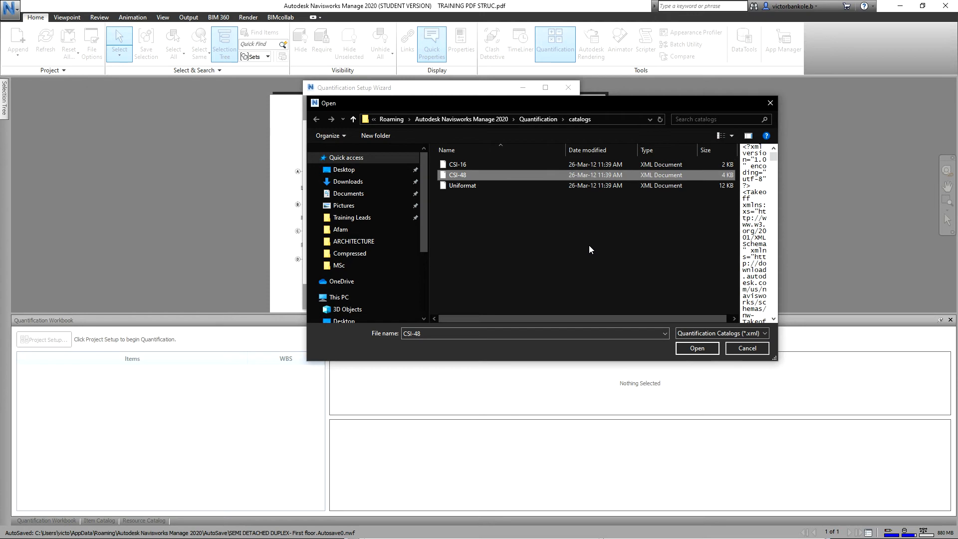
click(747, 348)
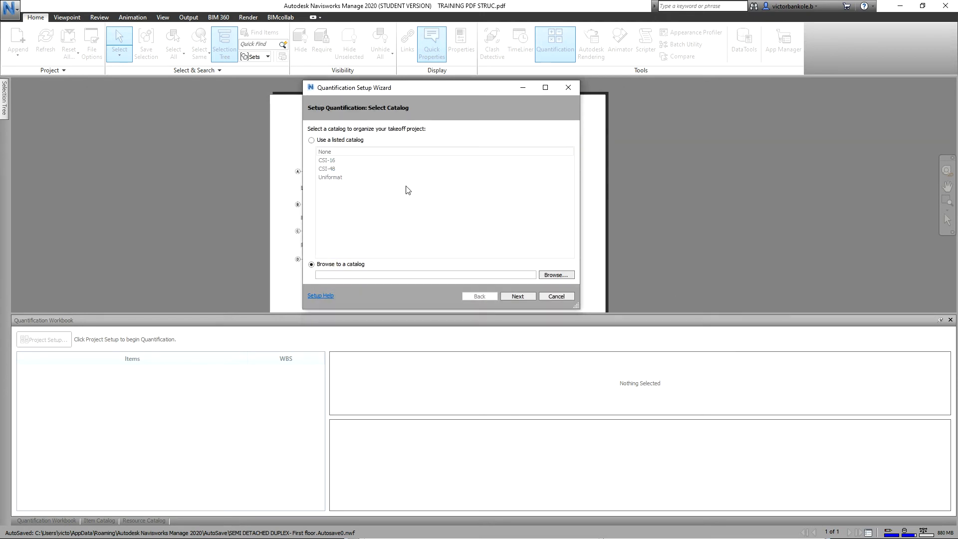
click(353, 144)
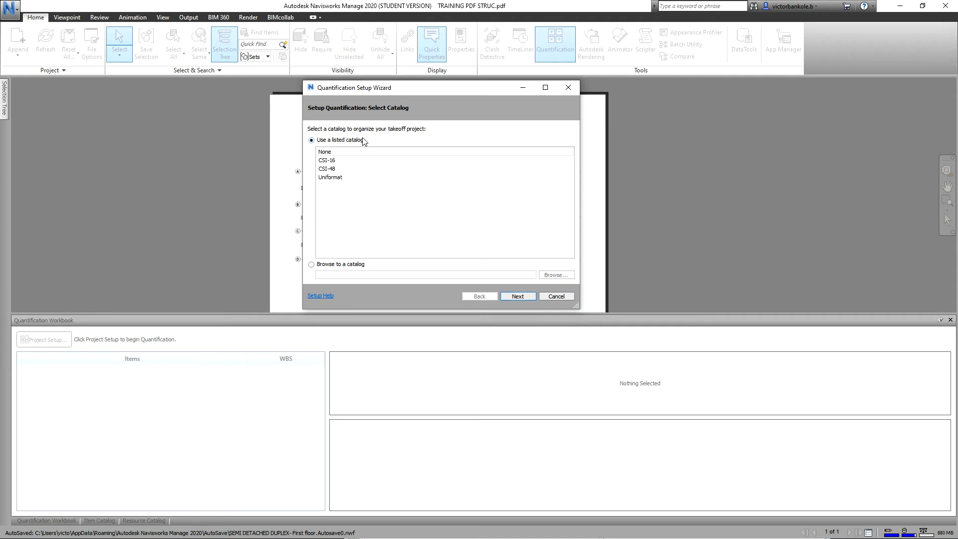
Complete the quantification setup with the listed catalog None, Metric measurement units and all general takeoff properties in their default units.
click(344, 152)
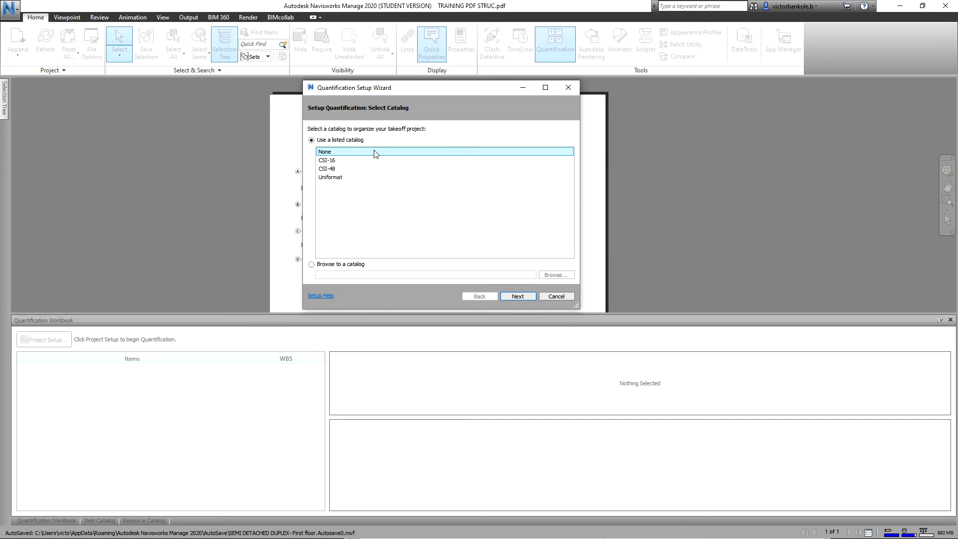
click(514, 295)
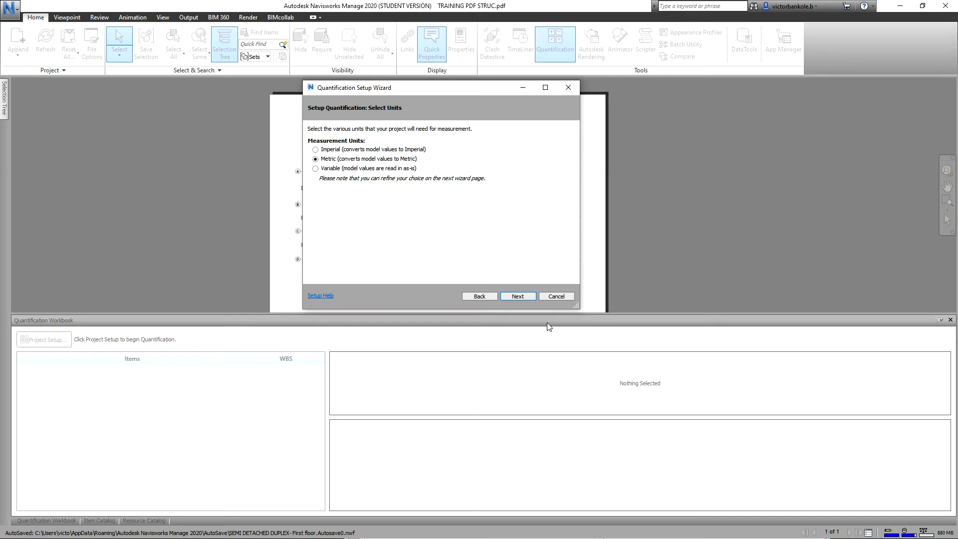
click(518, 296)
drag(397, 88, 338, 84)
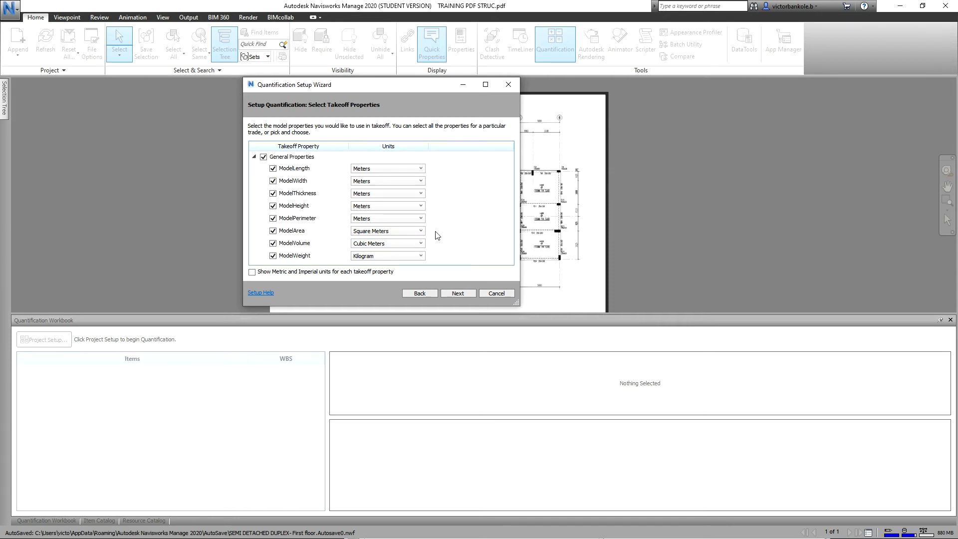
click(462, 293)
click(457, 293)
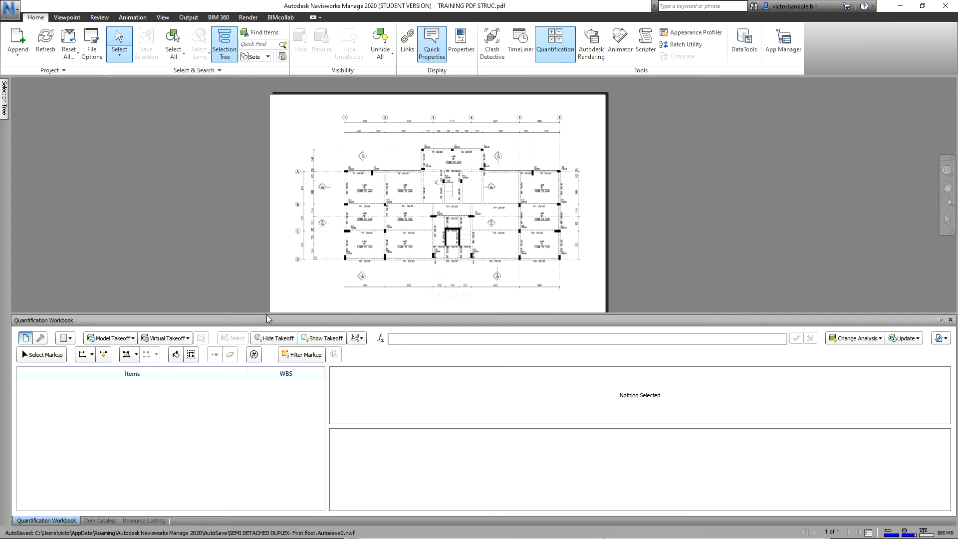
Enlarge the quantification pane and look over the workbook, Item Catalog and Resource Catalog, ending in the Item Catalog.
drag(267, 316, 265, 281)
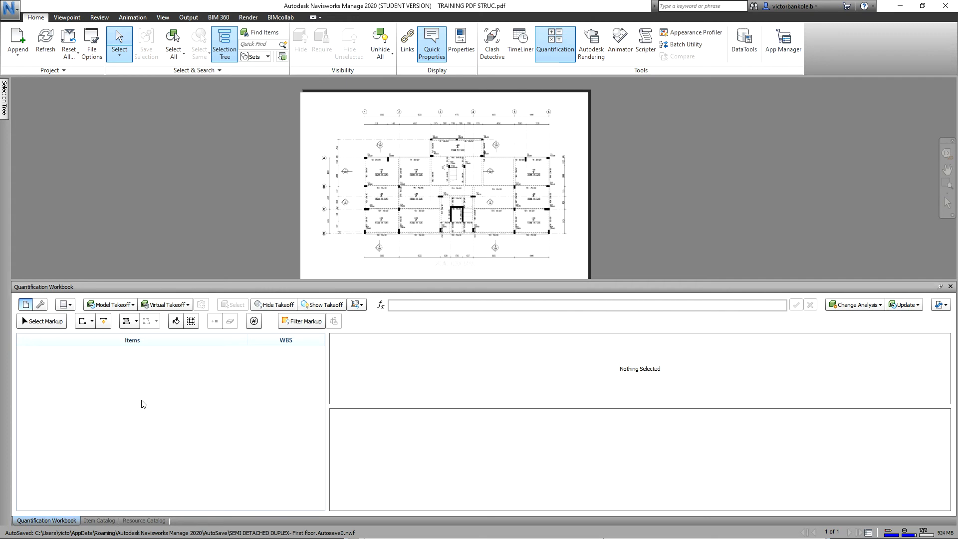
click(100, 520)
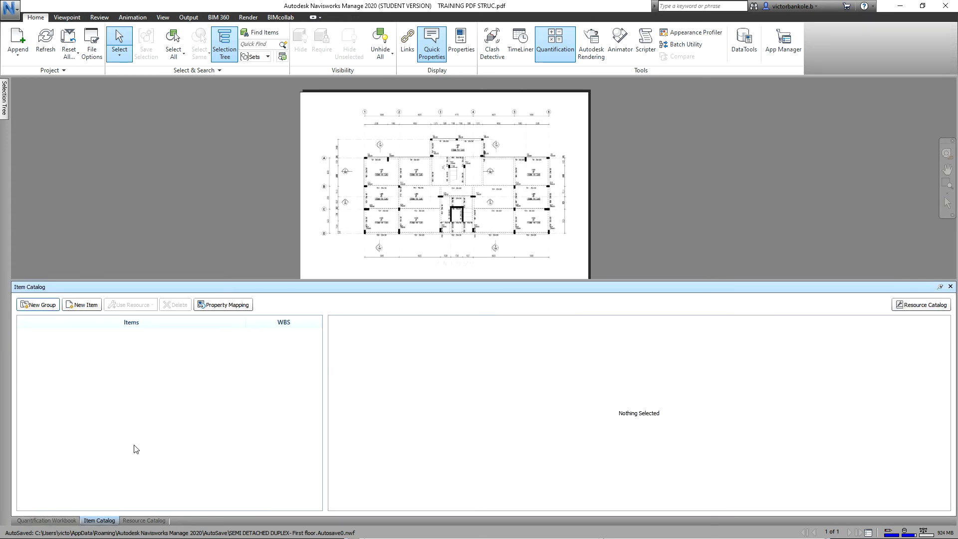
click(135, 521)
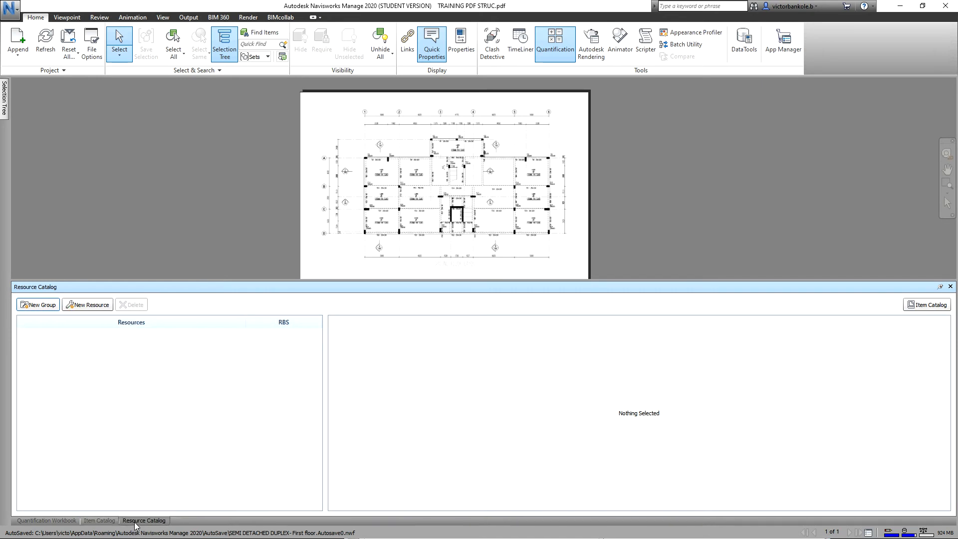
click(64, 521)
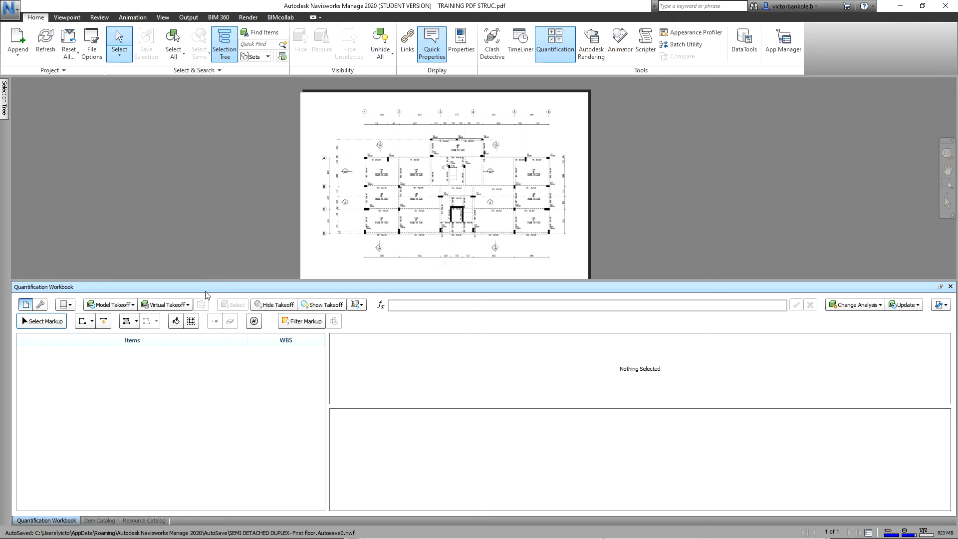
click(103, 521)
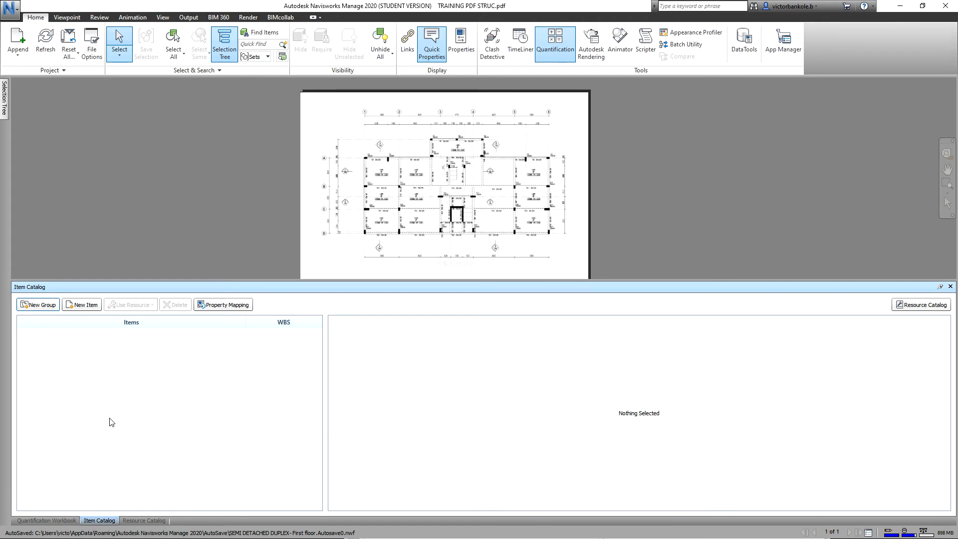
click(66, 521)
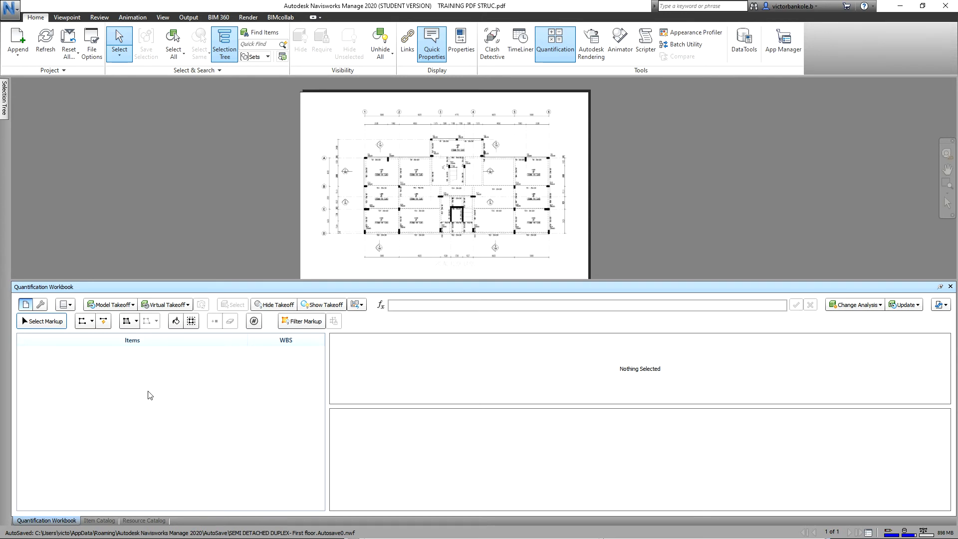
click(98, 521)
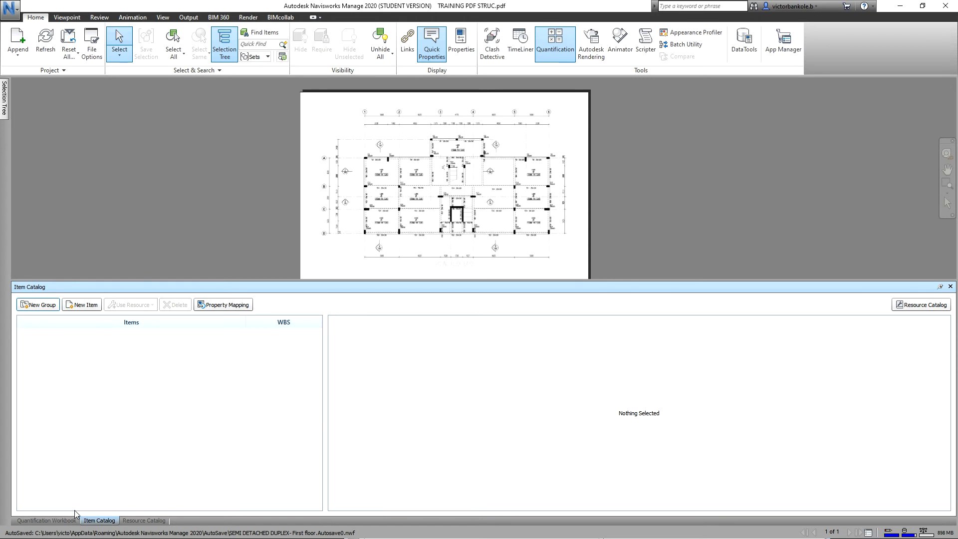
click(53, 521)
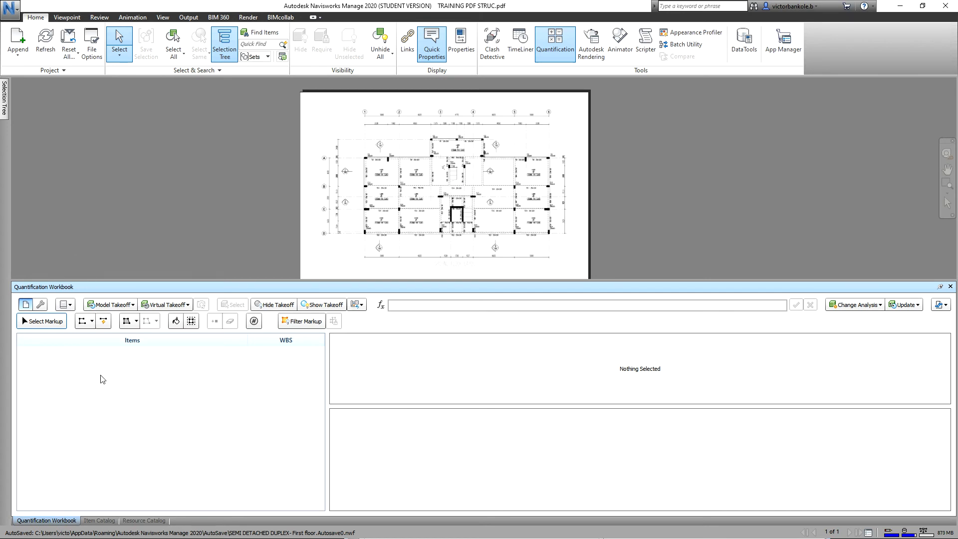
click(102, 521)
Examine the structural plan up close, covering the columns, beams, slabs and gridline dimensions around gridlines A and B.
scroll(477, 119, up, 2)
scroll(477, 119, up, 3)
mouse_move(365, 185)
middle_down()
mouse_move(412, 165)
mouse_move(537, 160)
middle_up()
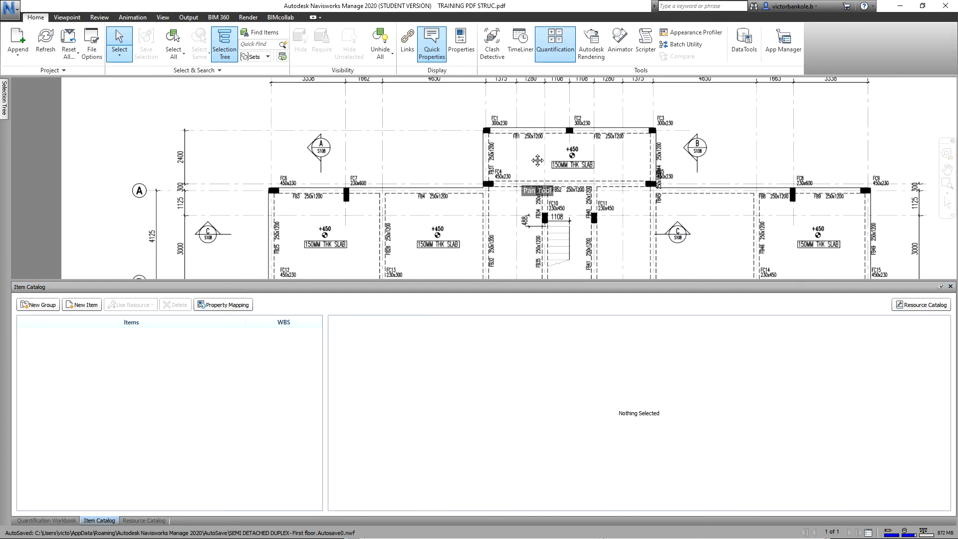
middle_drag(451, 173, 363, 190)
scroll(438, 172, down, 3)
scroll(439, 173, up, 3)
middle_drag(451, 194, 432, 162)
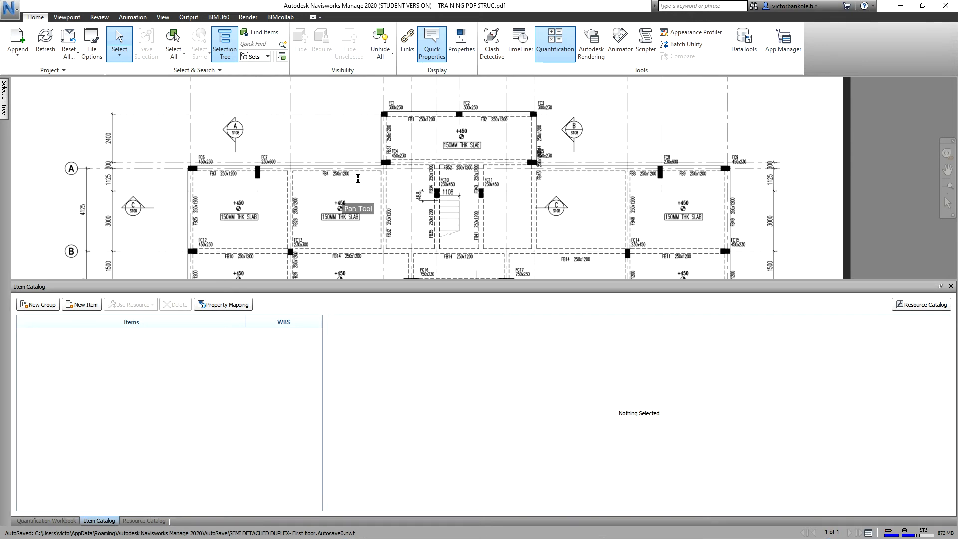
middle_drag(358, 178, 322, 241)
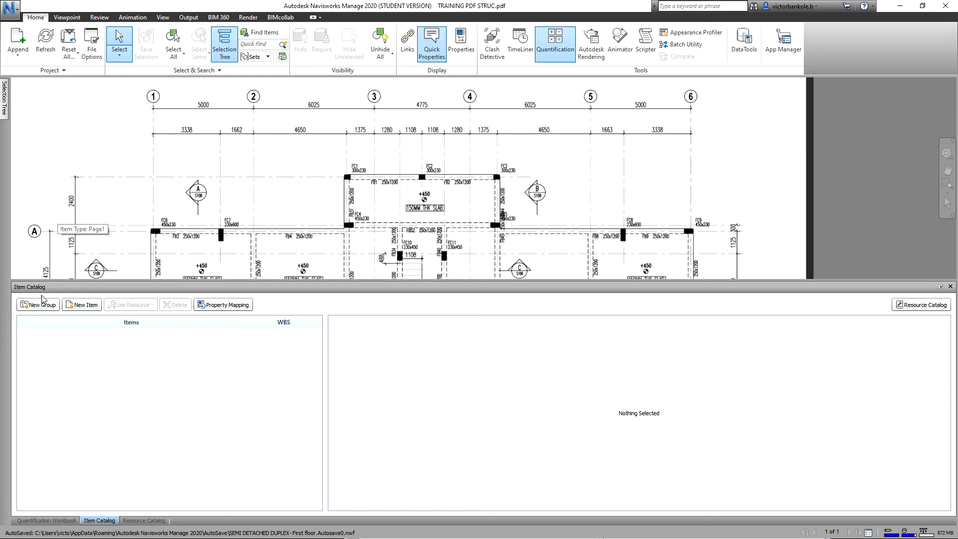
Create a top-level group named Substructure in the Item Catalog.
click(47, 313)
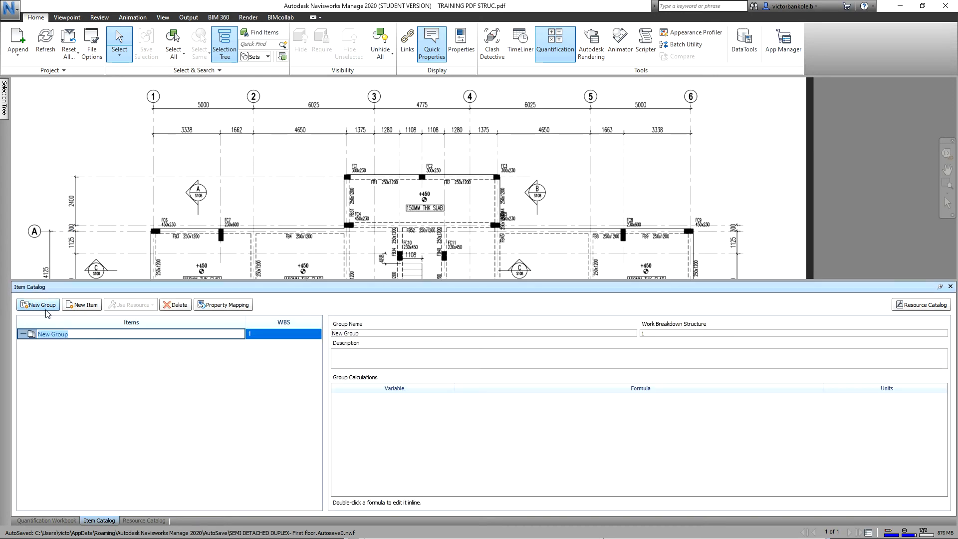
text(Substructure)
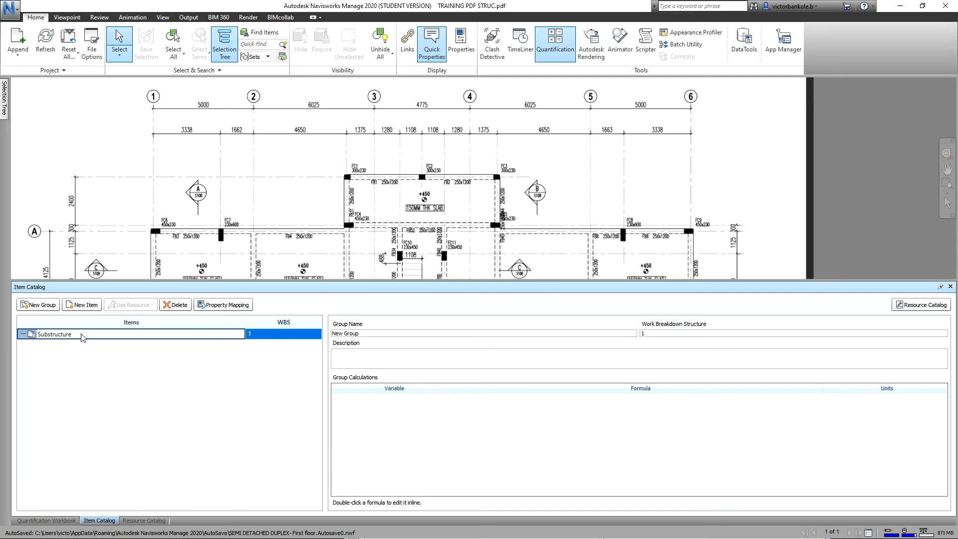
key(Return)
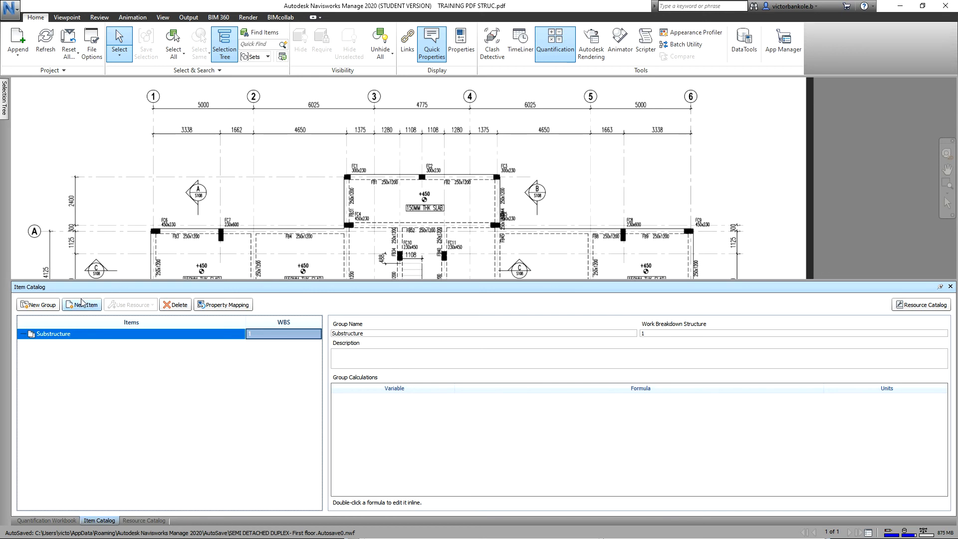
Add a subgroup named Excavation and Filling under the Substructure group.
click(43, 305)
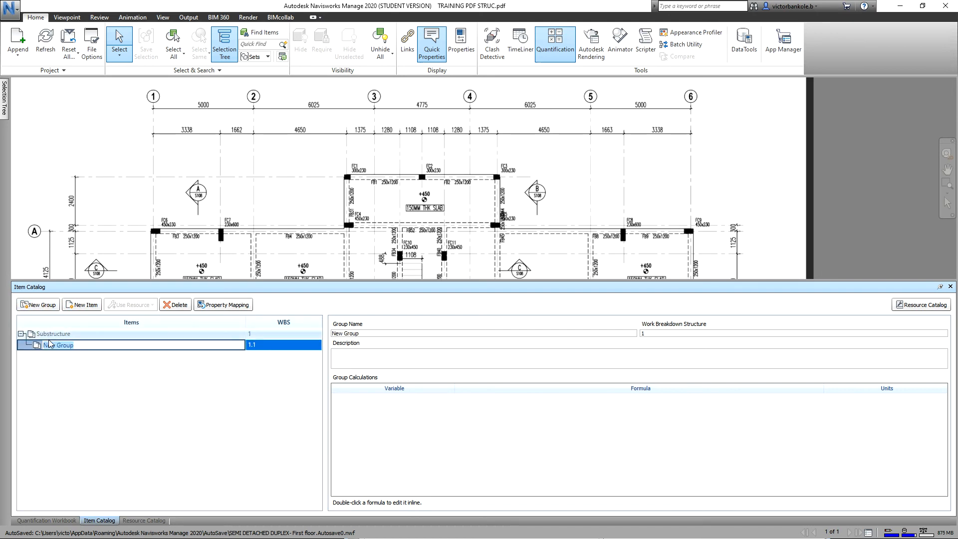
text(E)
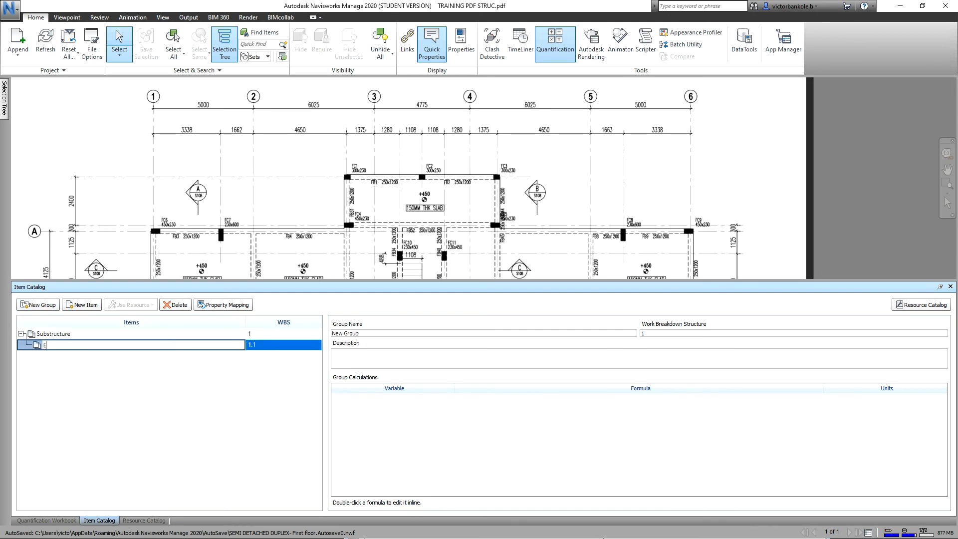
text(xcavation and Filling)
key(Return)
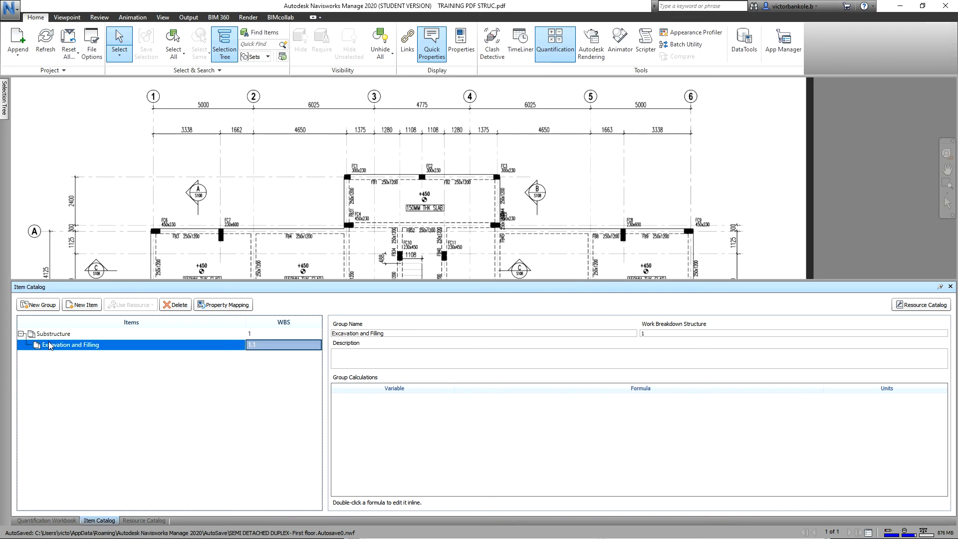
Add an item named Topsoil Excavation to the Excavation and Filling group.
click(87, 306)
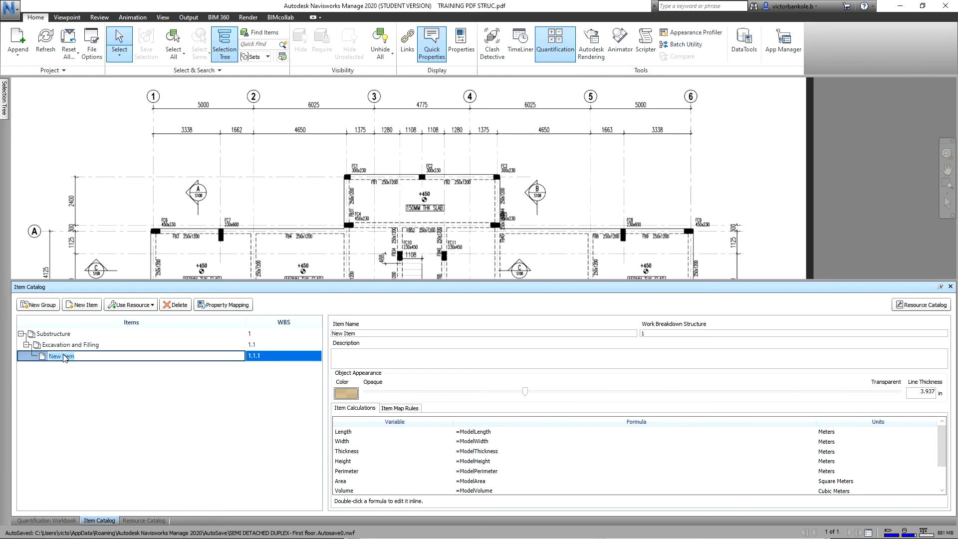
text(Topsoil Excavation)
key(Return)
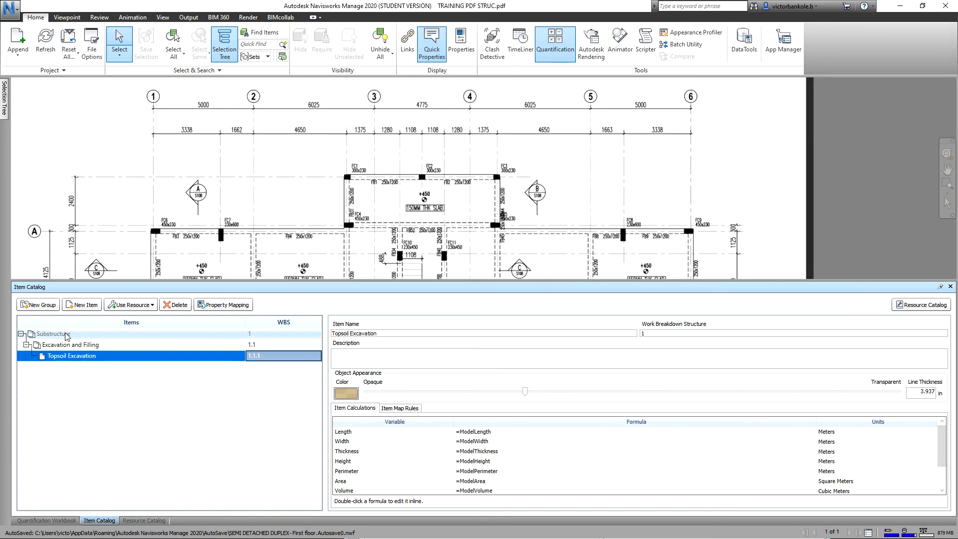
Add an item named Trench Excavation to the Excavation and Filling group.
click(66, 305)
text(T)
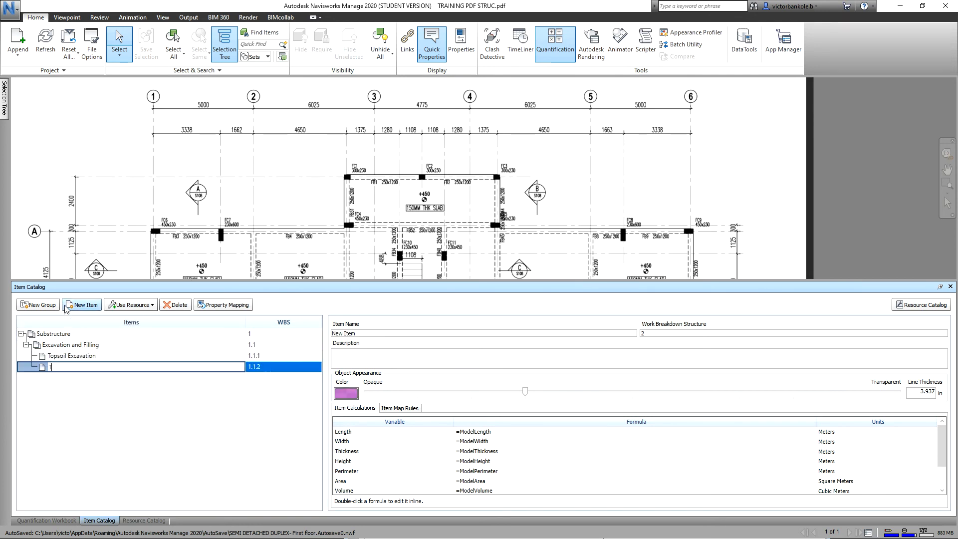
text(rench Excavation)
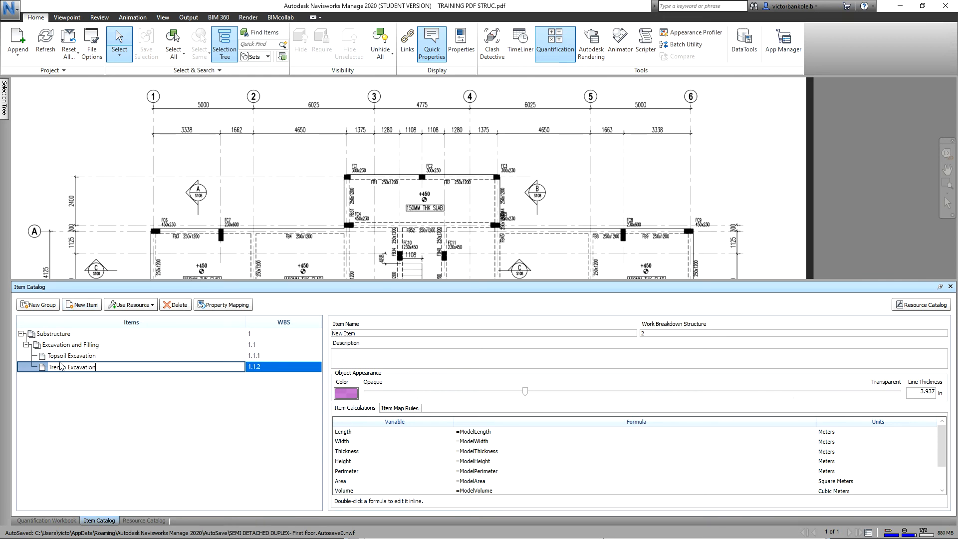
Review the Substructure hierarchy, checking the Excavation and Filling group and the details of its topsoil and trench excavation items.
click(27, 346)
click(46, 335)
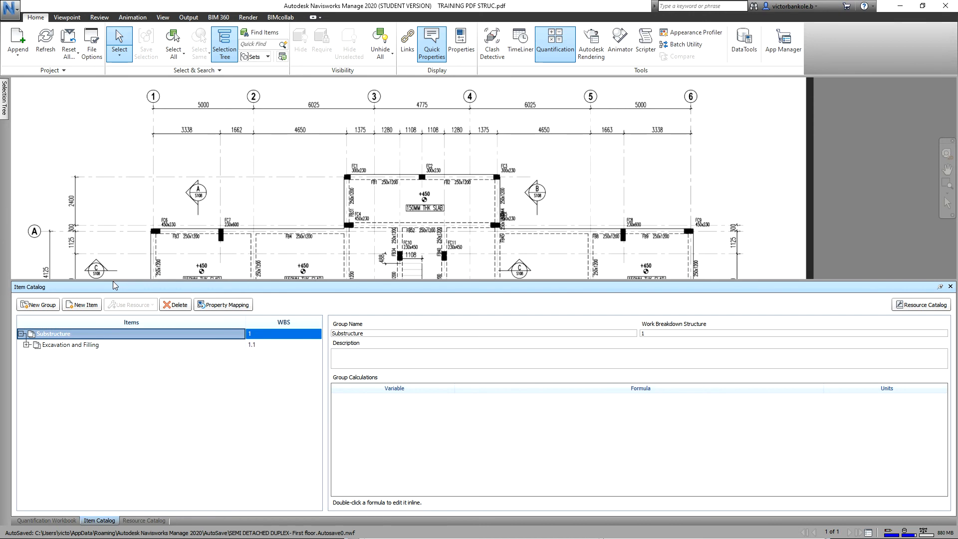
click(26, 345)
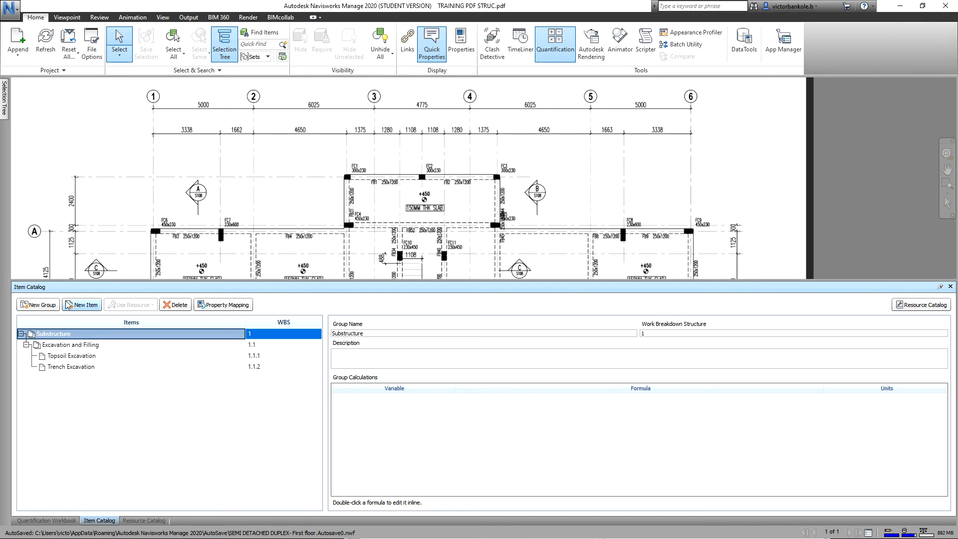
click(75, 356)
click(95, 367)
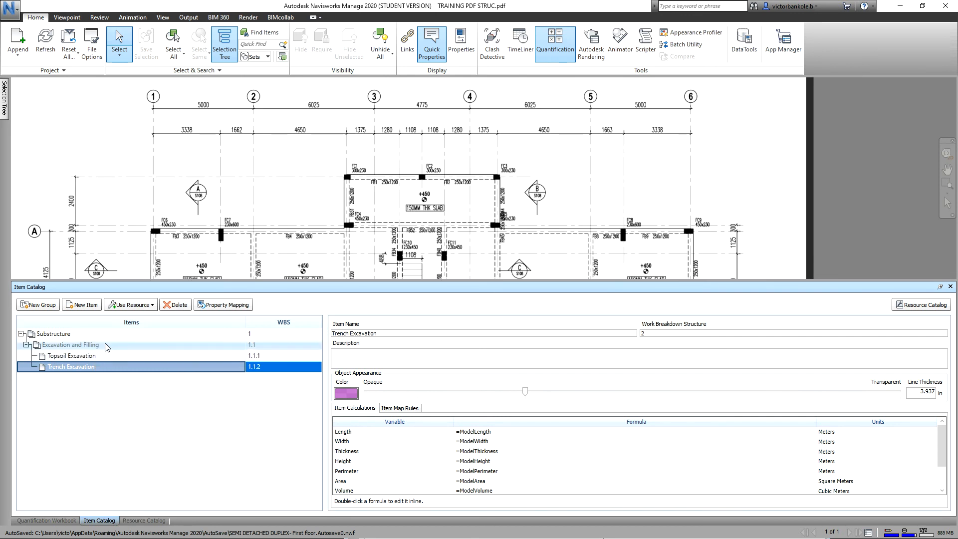
click(132, 344)
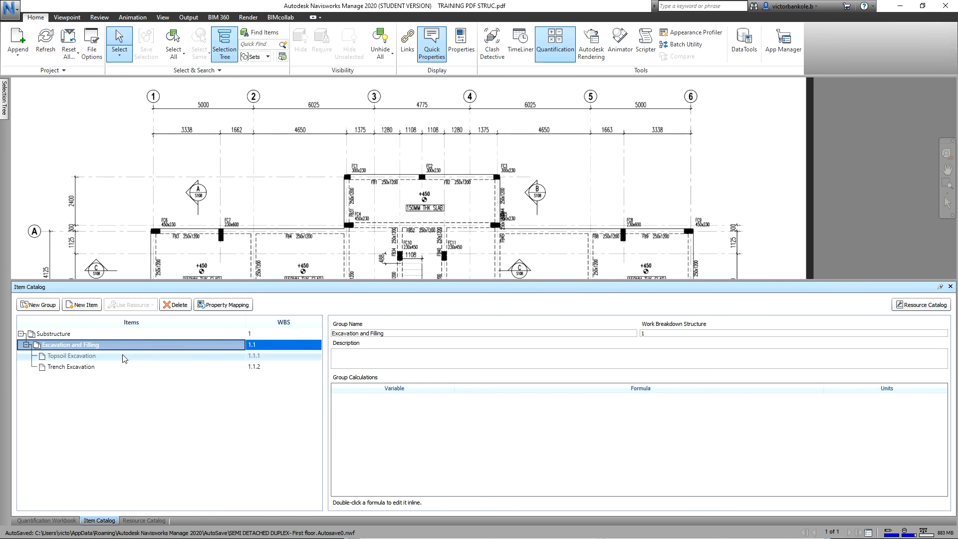
click(124, 356)
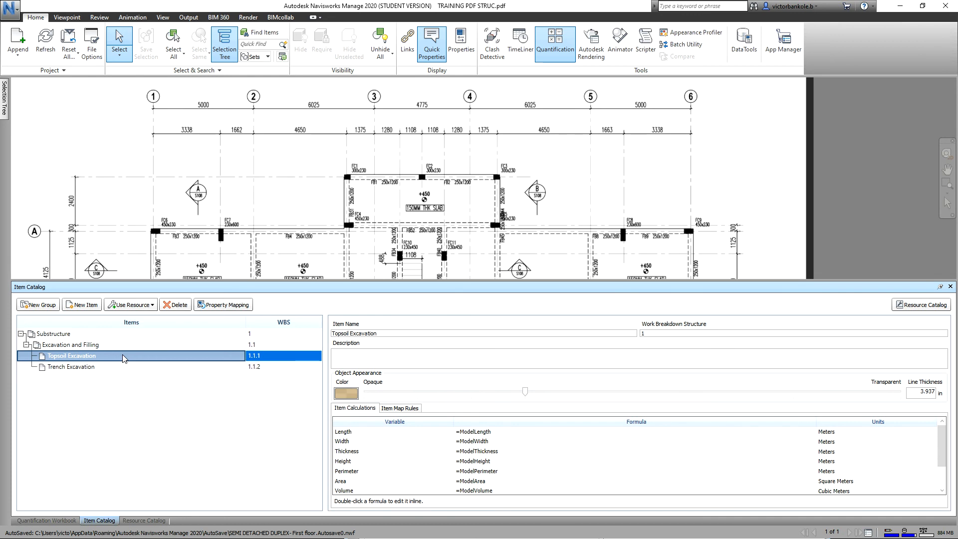
click(118, 368)
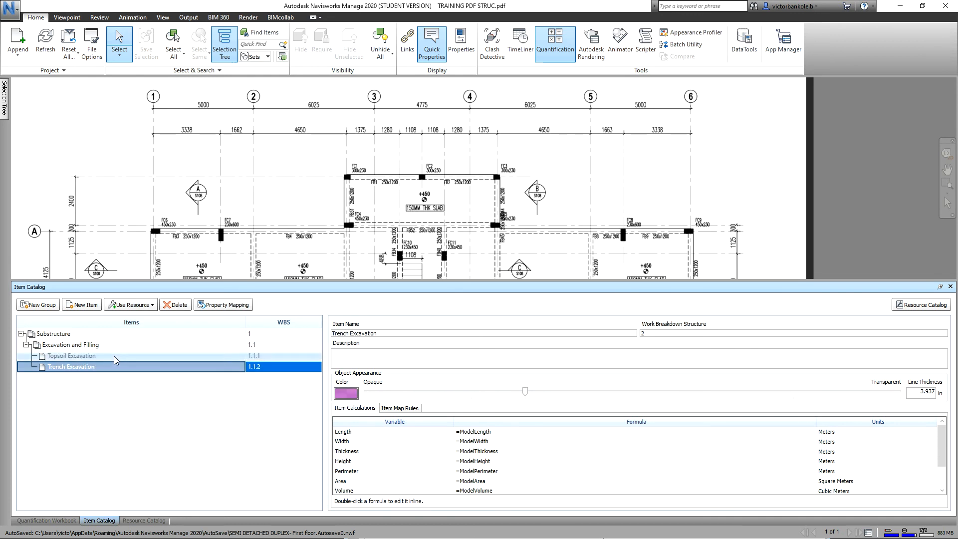
click(114, 357)
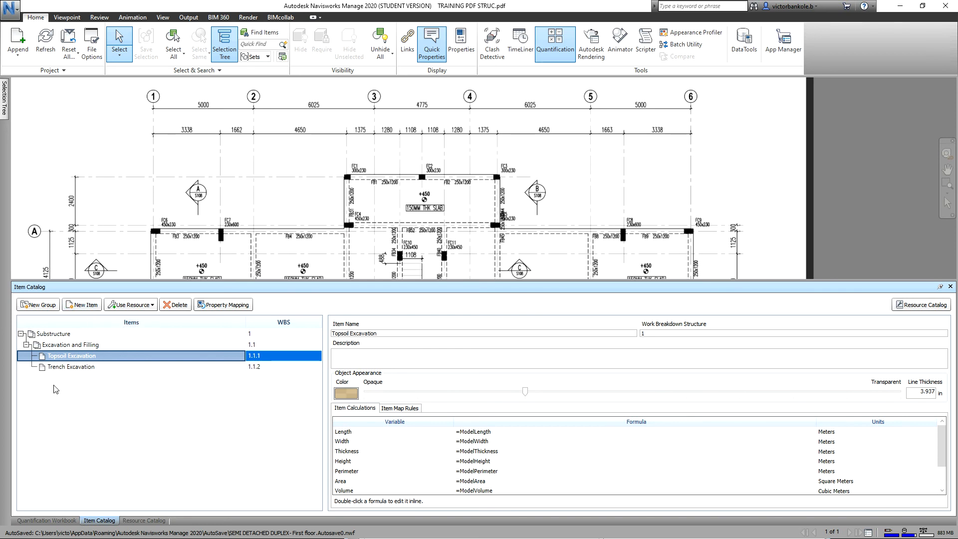
Add a second subgroup named Concrete Work under the Substructure group.
click(26, 345)
click(48, 333)
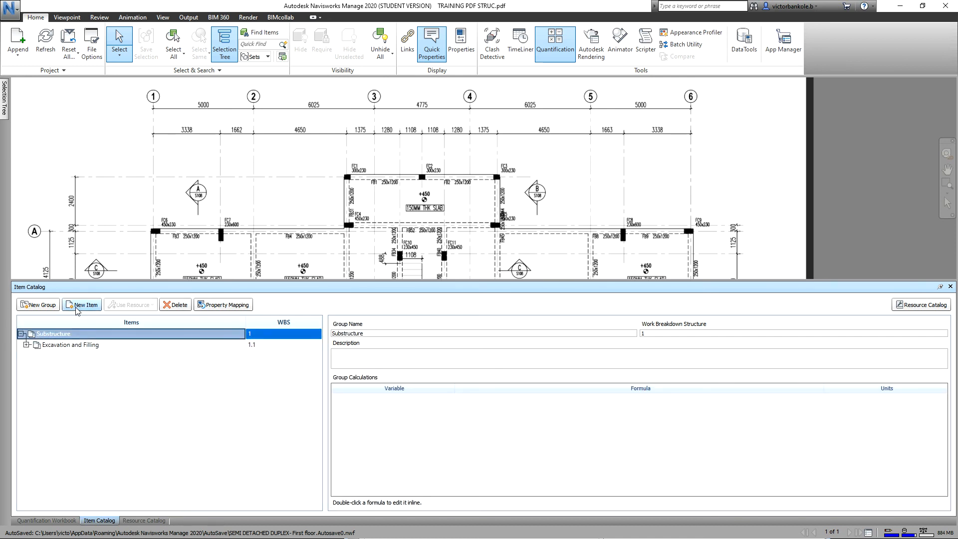
click(44, 304)
text(Concrete Wsork)
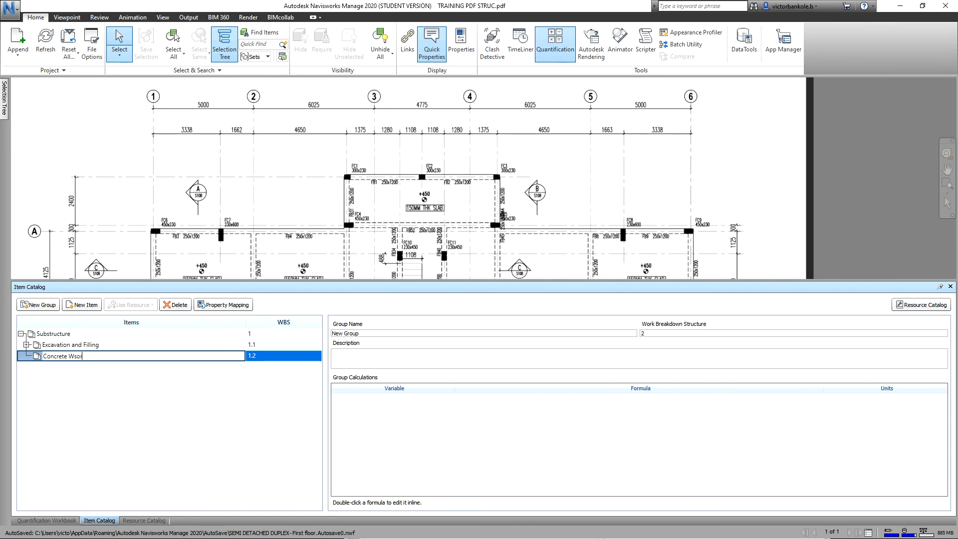
key(BackSpace)
key(BackSpace)
key(BackSpace)
key(BackSpace)
text(ork)
key(Return)
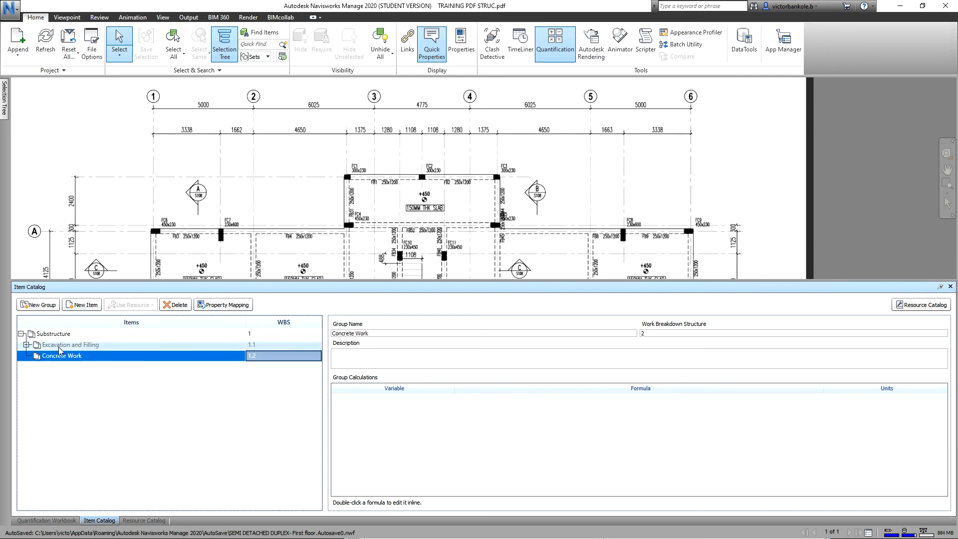
Add an item named Ground Beam to the Concrete Work group.
click(83, 305)
text(Ground Beam)
key(Return)
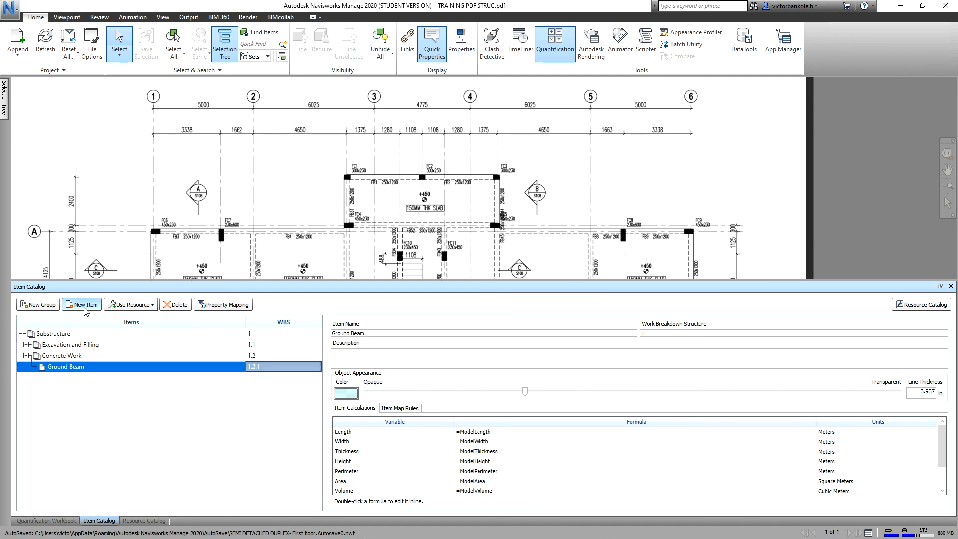
Add an item named Ground Slab to the Concrete Work group.
click(85, 310)
text(Gr)
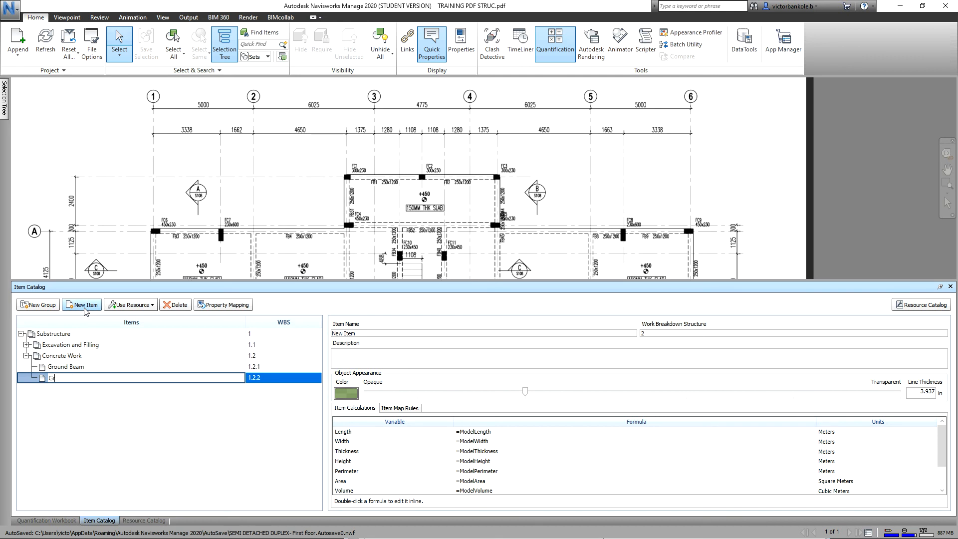
text(ound Slab)
key(Return)
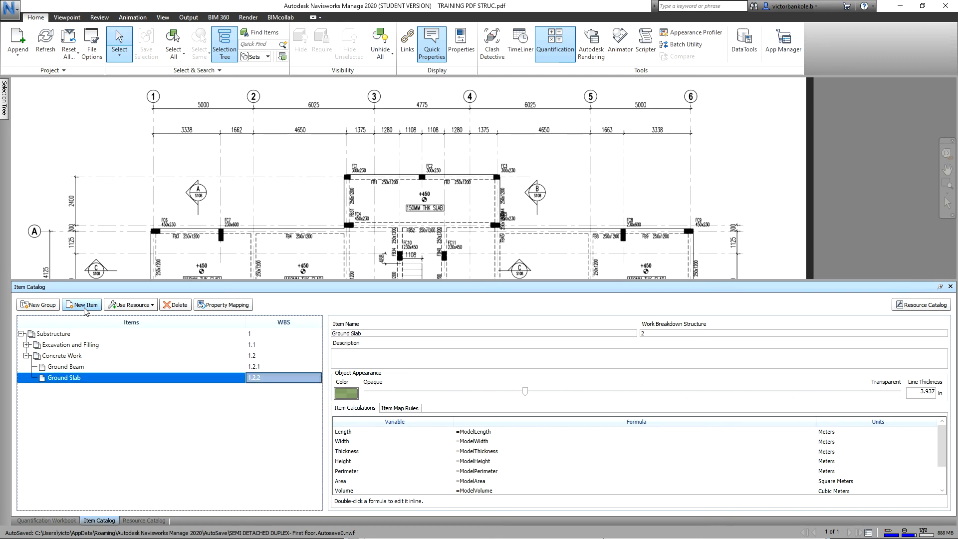
Expand both Substructure subgroups and bring up the Quantification Workbook for takeoff on the structural plan.
click(27, 356)
click(27, 355)
click(26, 345)
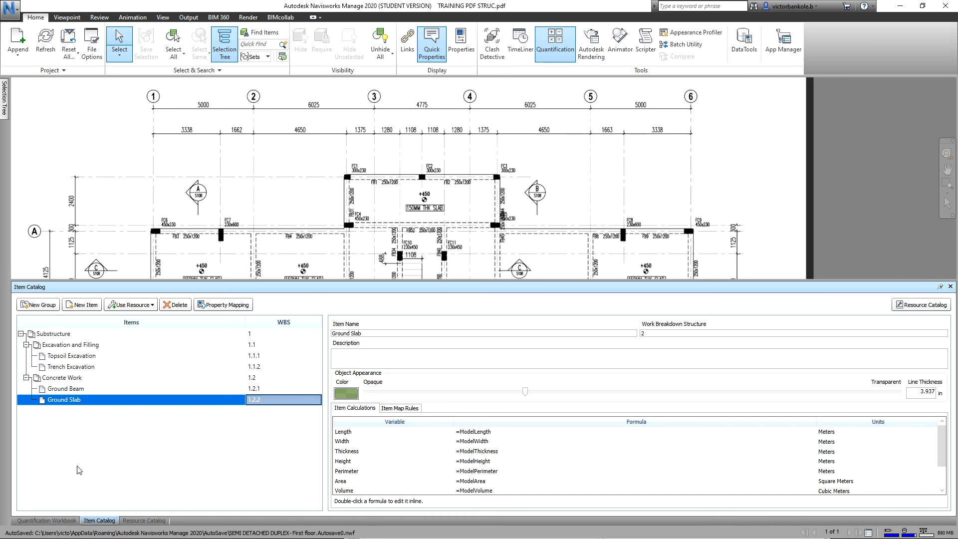
click(20, 521)
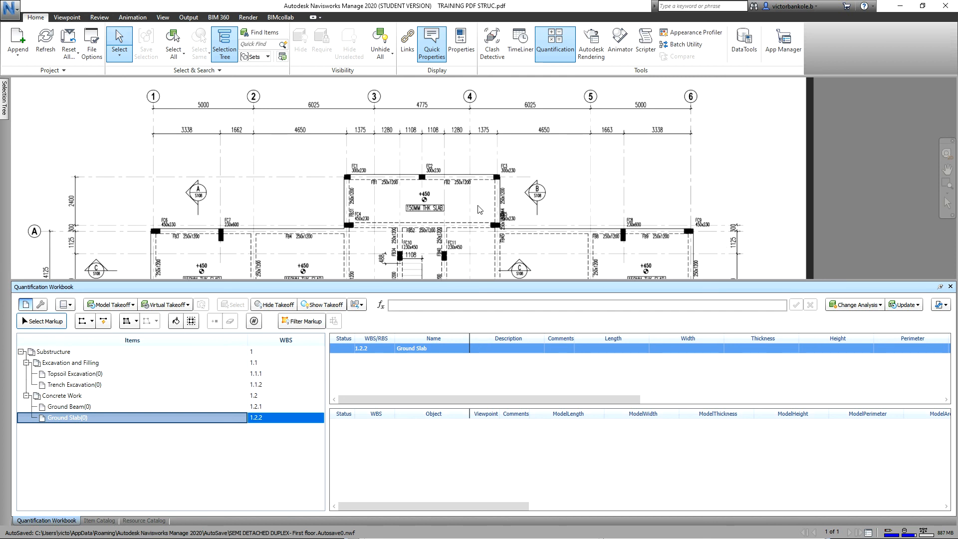
scroll(324, 214, down, 2)
scroll(324, 213, down, 2)
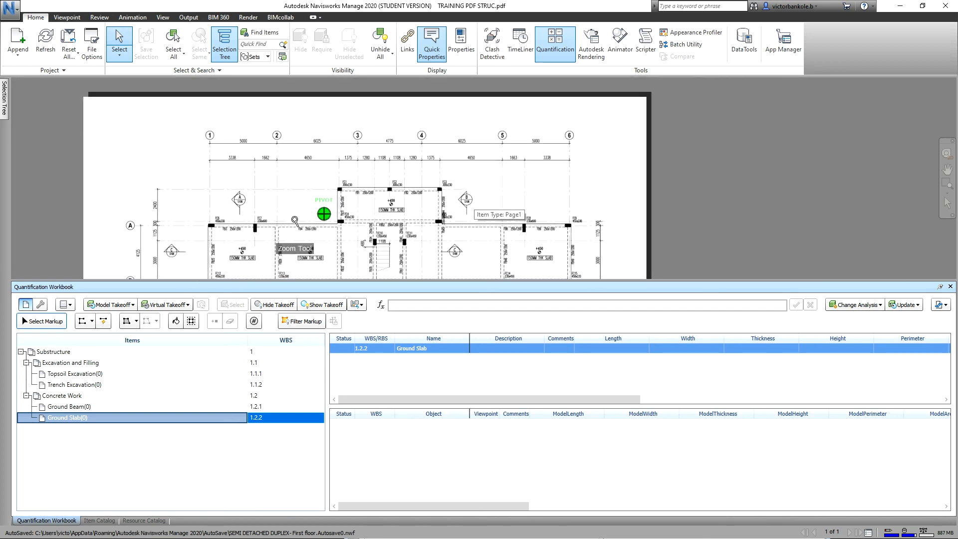
middle_drag(323, 212, 316, 173)
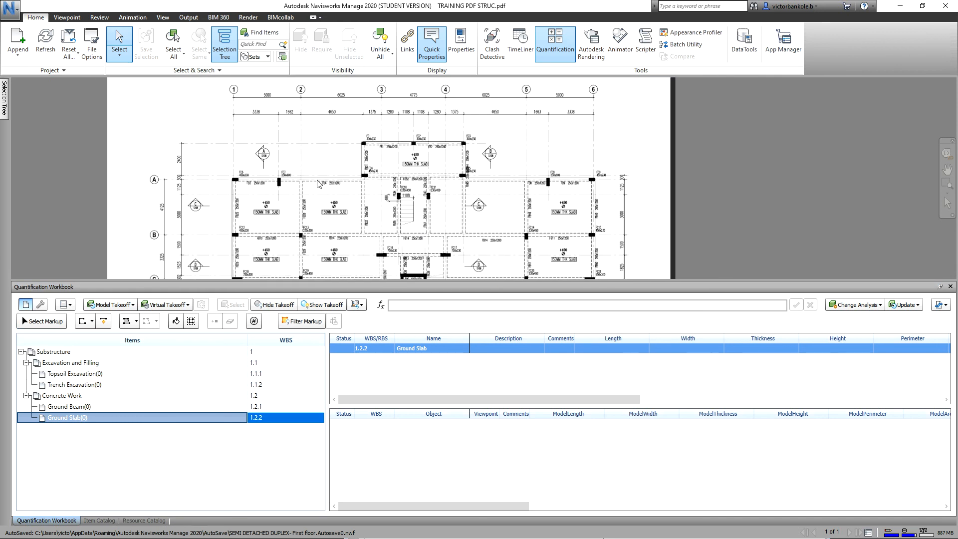